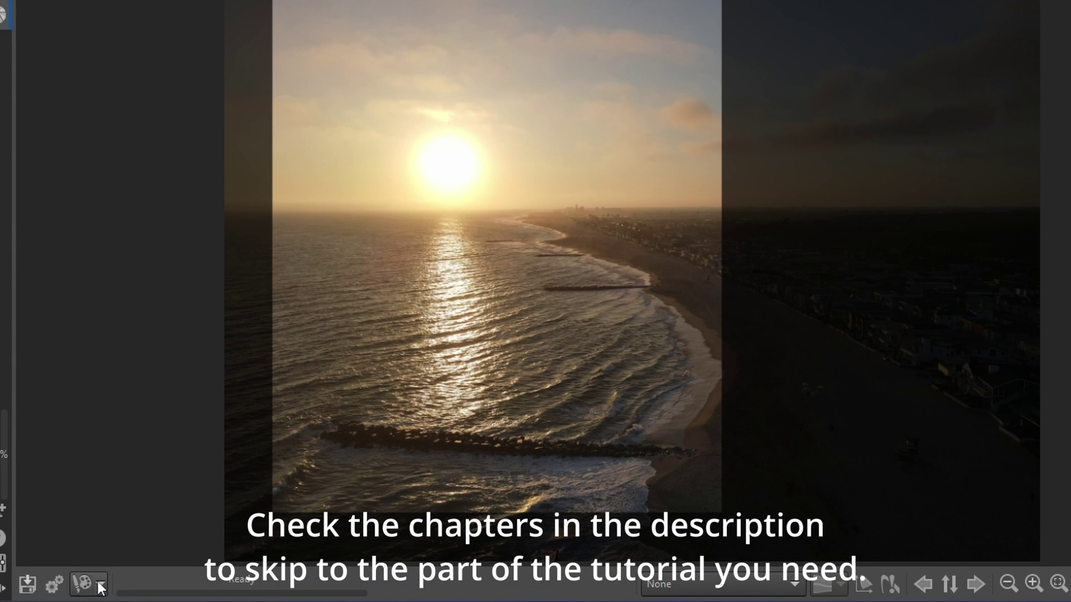
Show the sunset photo's external-editor dropdown with its GIMP and Other choices
left_click(99, 584)
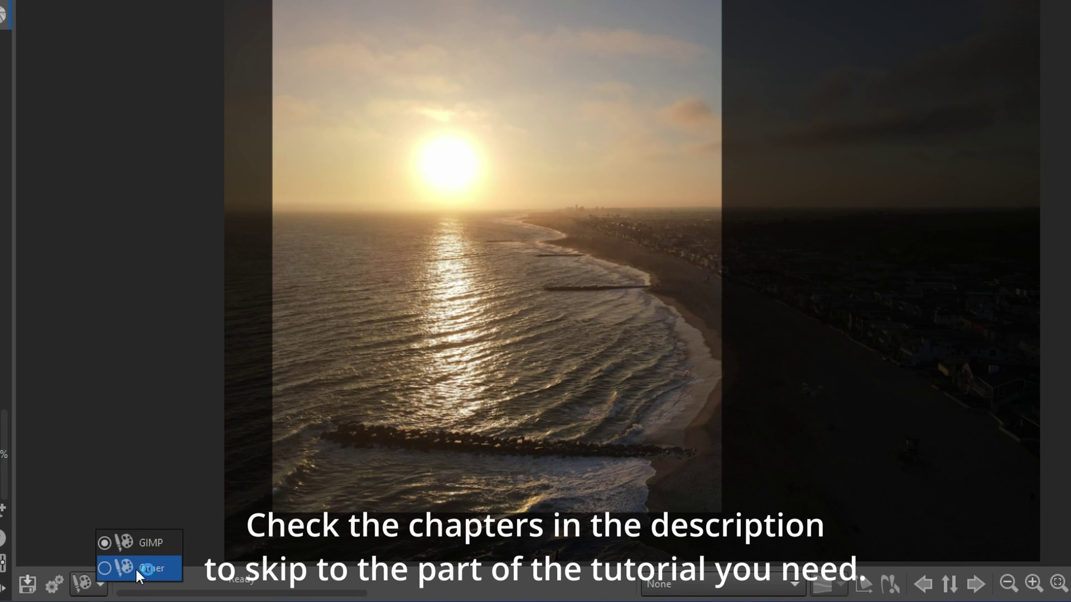
left_click(87, 420)
left_click(104, 579)
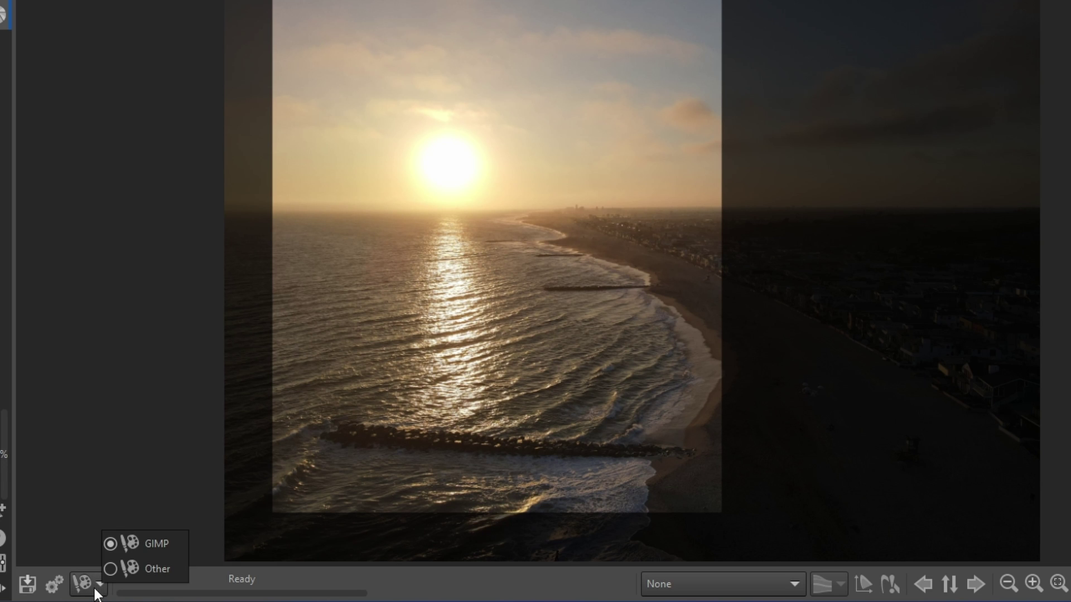
Send the cropped sunset photo to GIMP and maximize the GIMP window
left_click(78, 583)
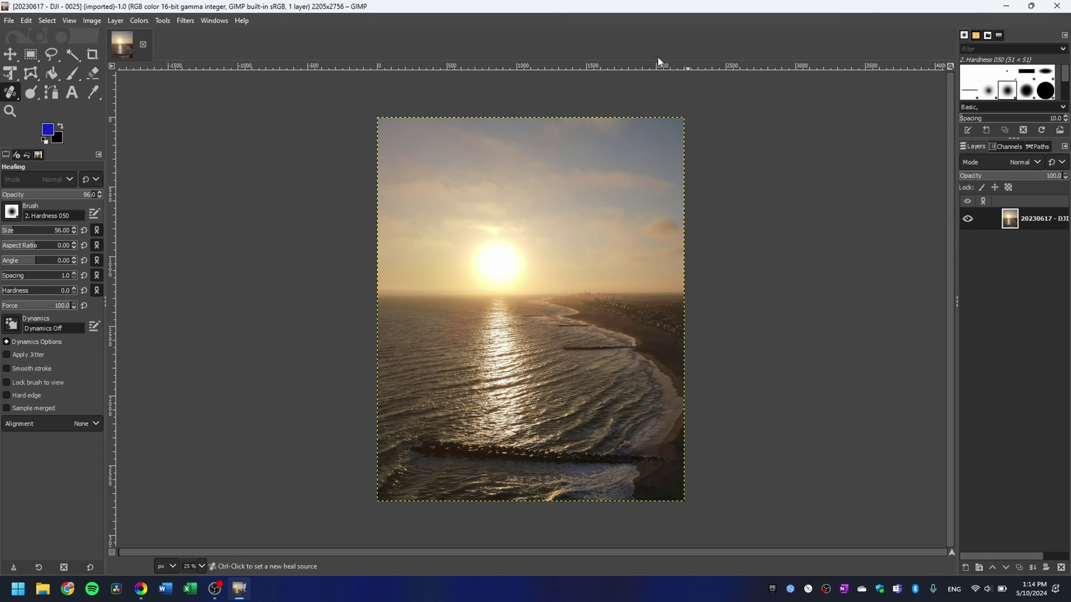
left_click_drag(455, 8, 825, 42)
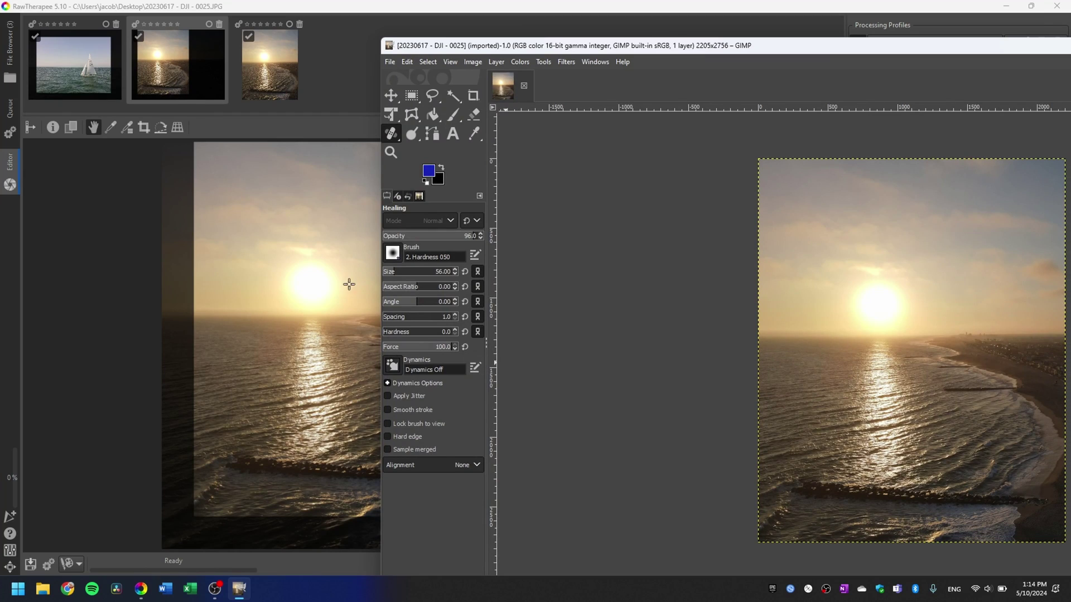
left_click_drag(618, 49, 439, 43)
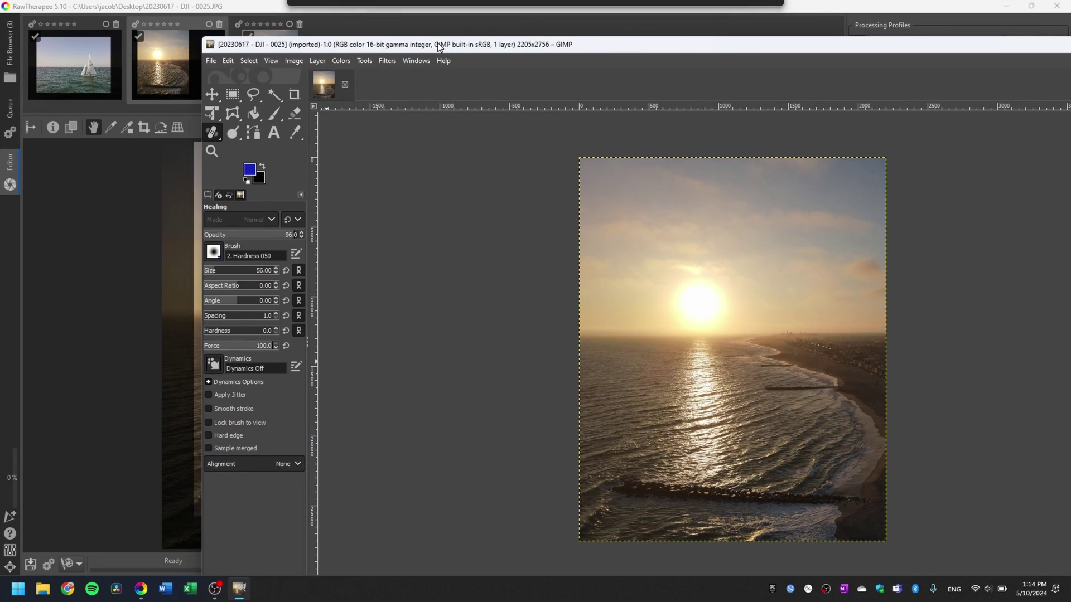
double_click(436, 43)
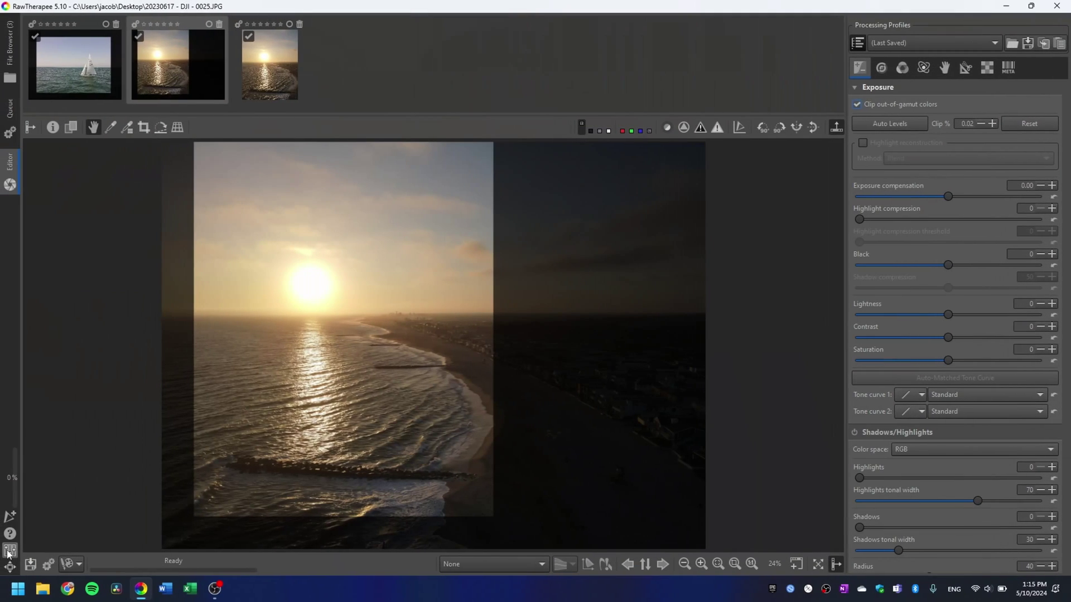
Delete the GIMP row from the External Editor list in Preferences and confirm with OK
left_click(9, 551)
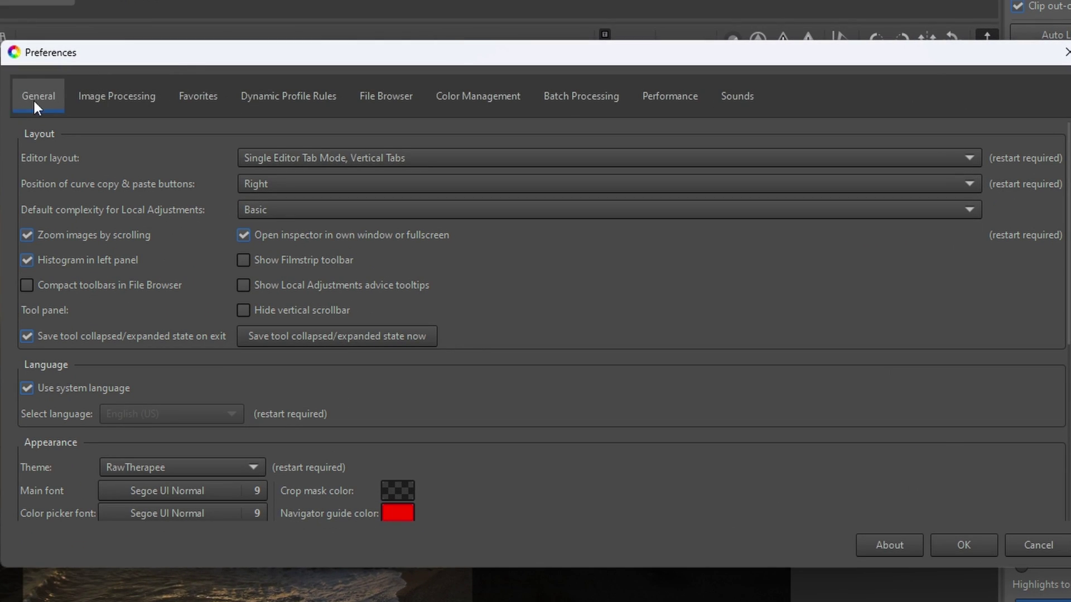
scroll(50, 340, "down", 5)
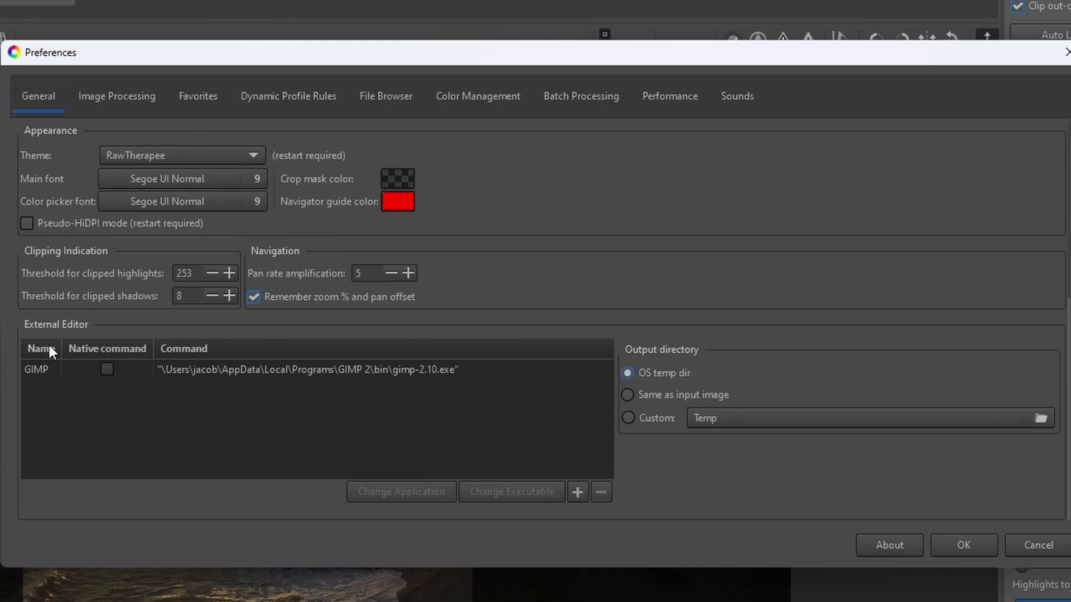
left_click(36, 370)
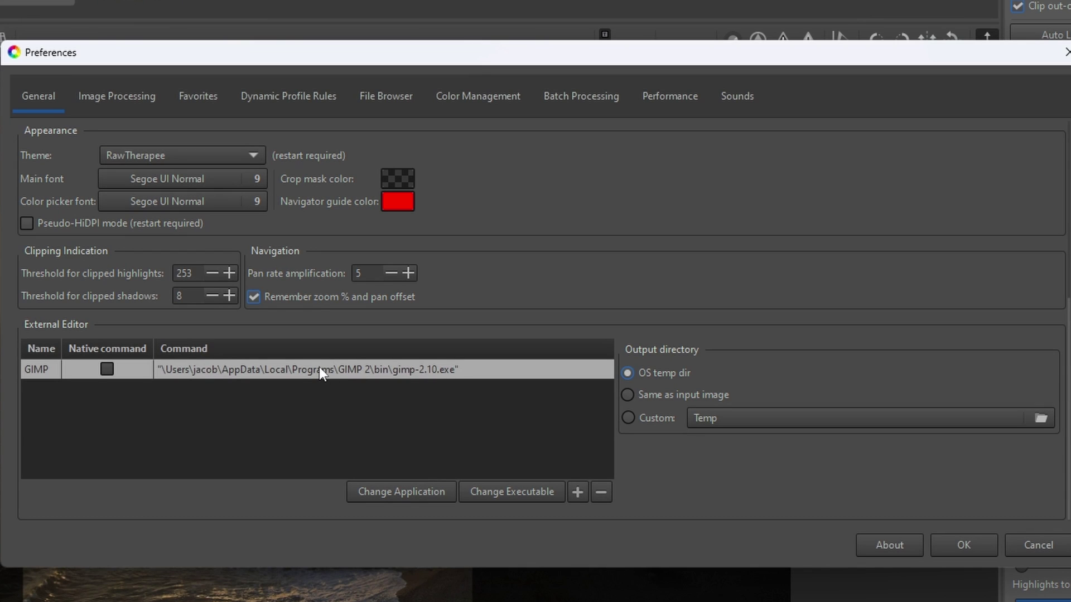
left_click(601, 493)
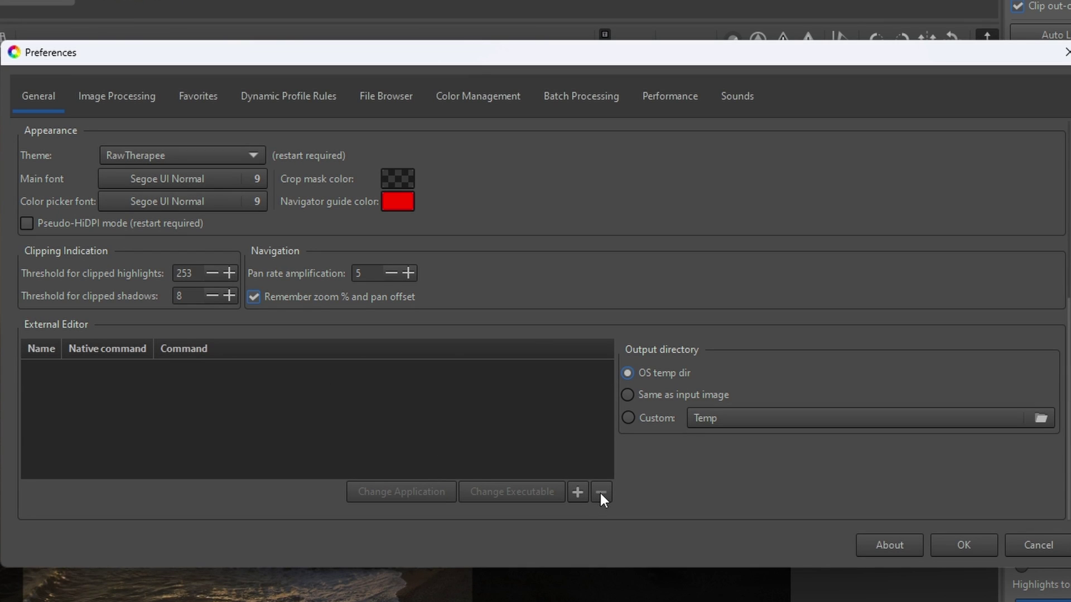
left_click(954, 545)
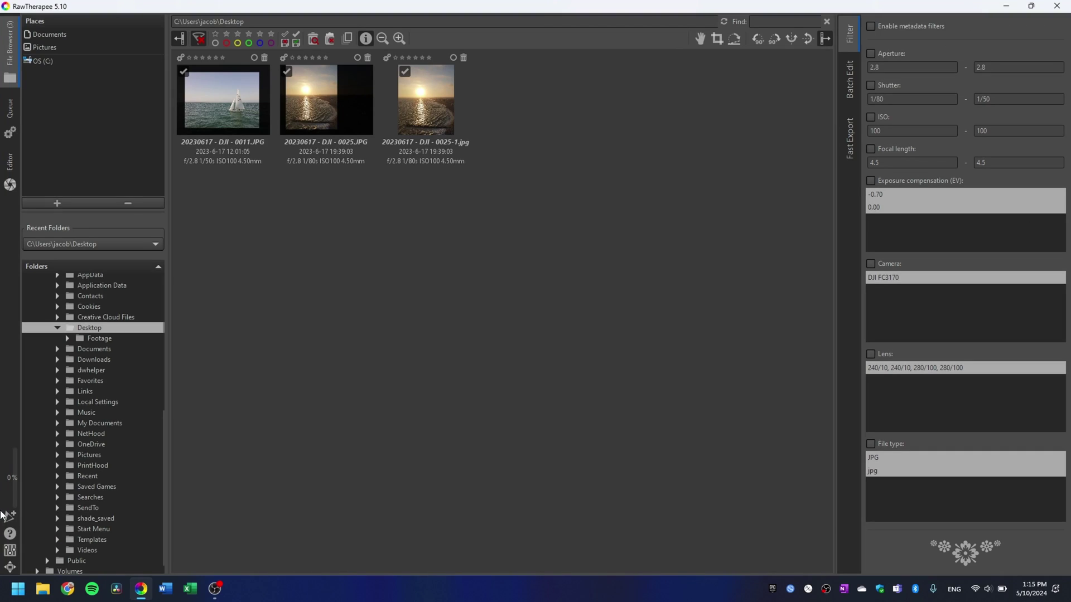
left_click(11, 550)
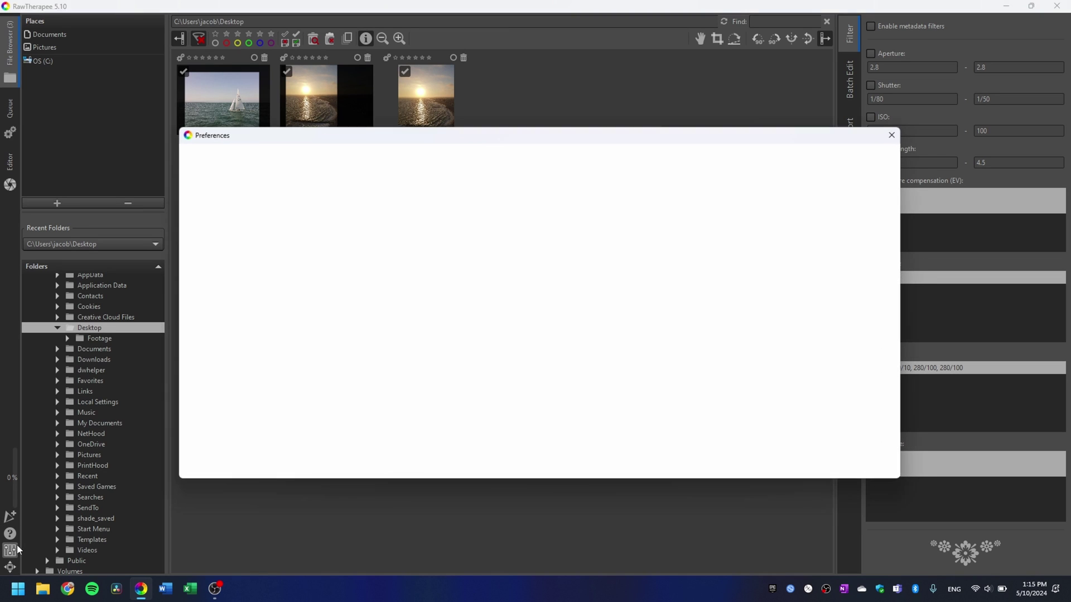
scroll(209, 391, "down", 5)
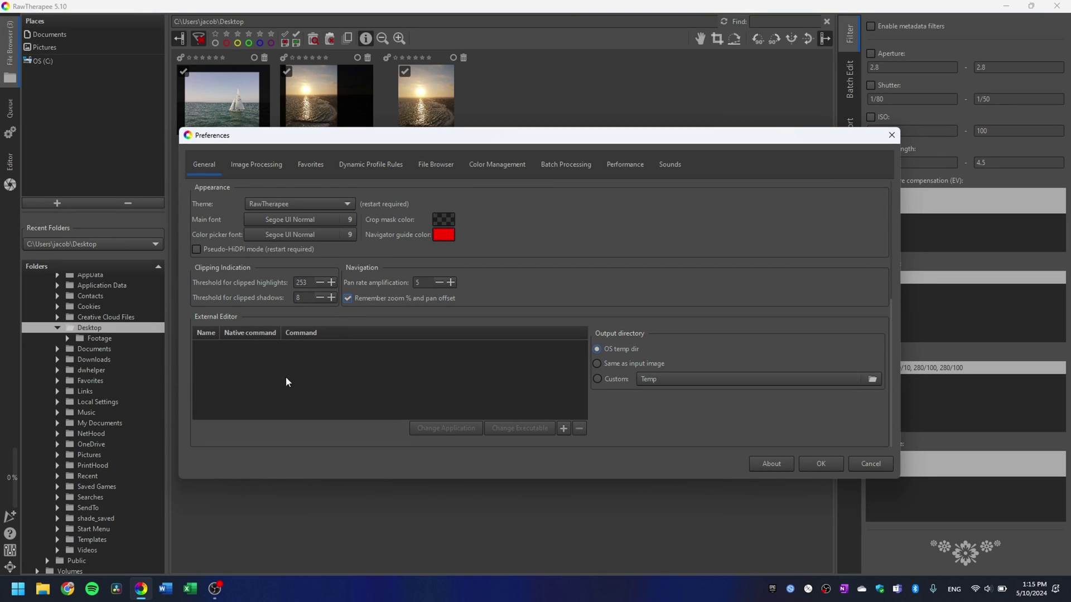
left_click(885, 469)
double_click(341, 111)
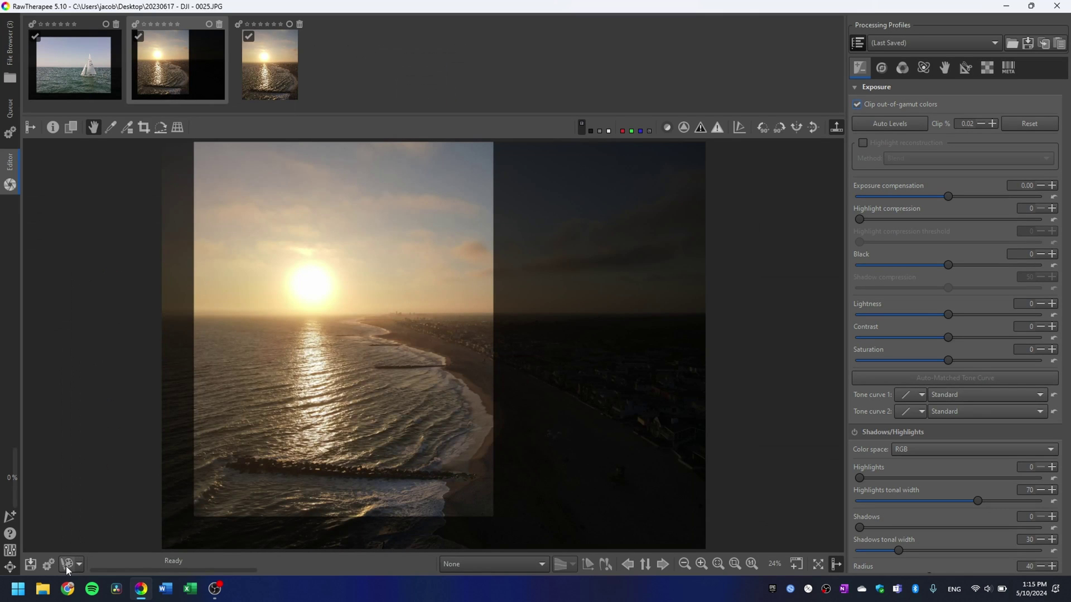
left_click(67, 565)
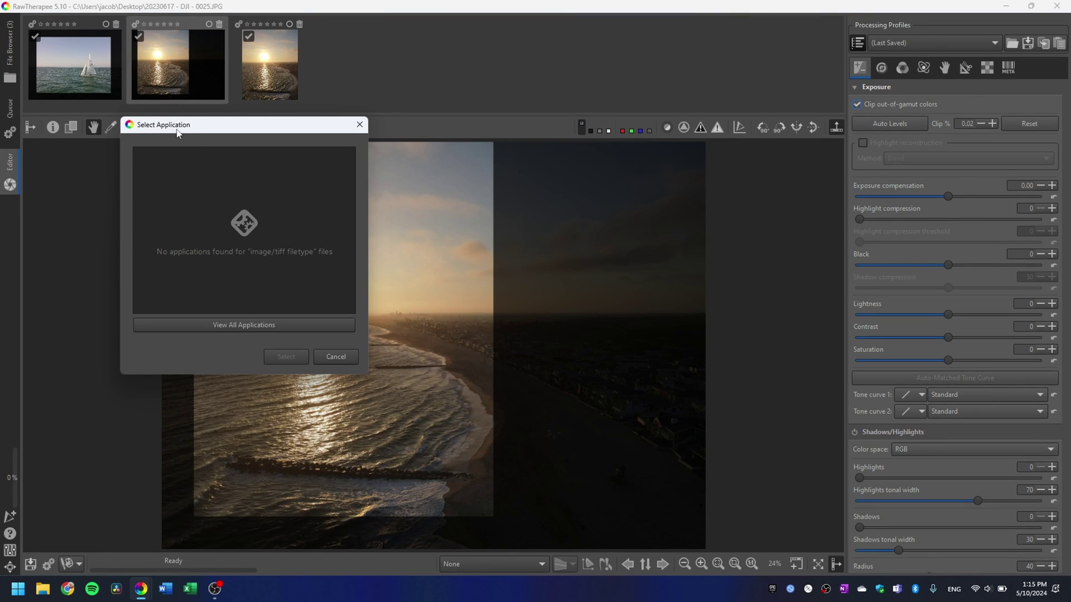
left_click_drag(178, 132, 443, 112)
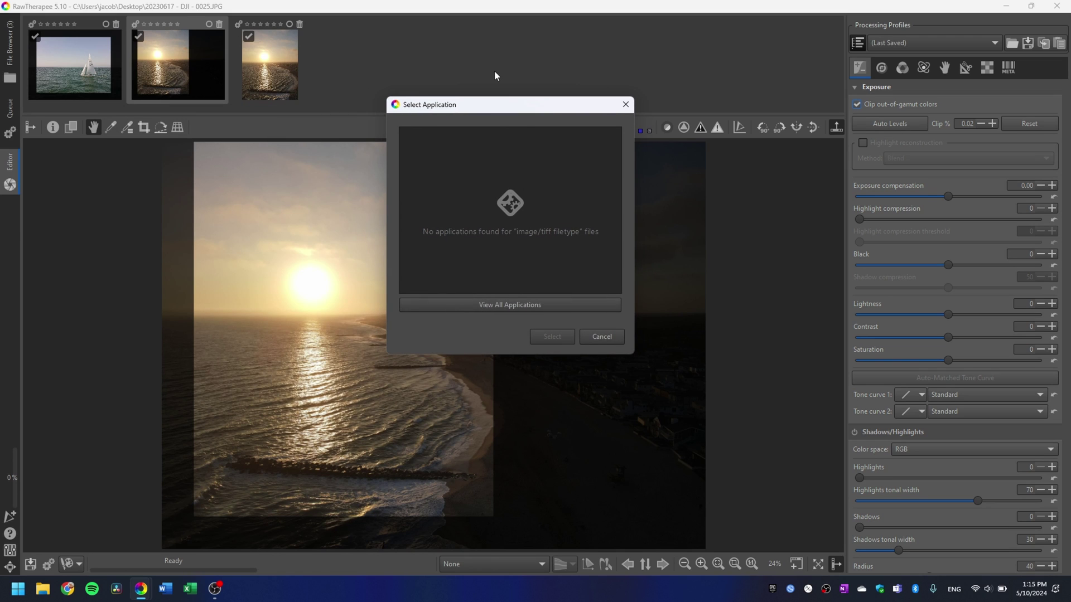
left_click(596, 338)
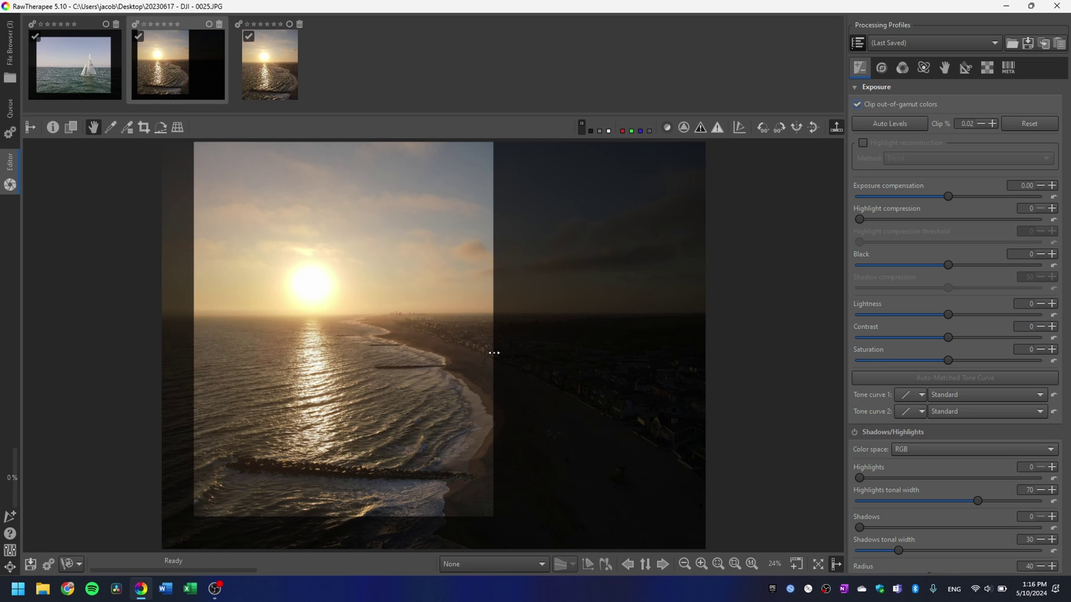
Add a blank row to the External Editor list in Preferences and begin choosing its executable
left_click(10, 550)
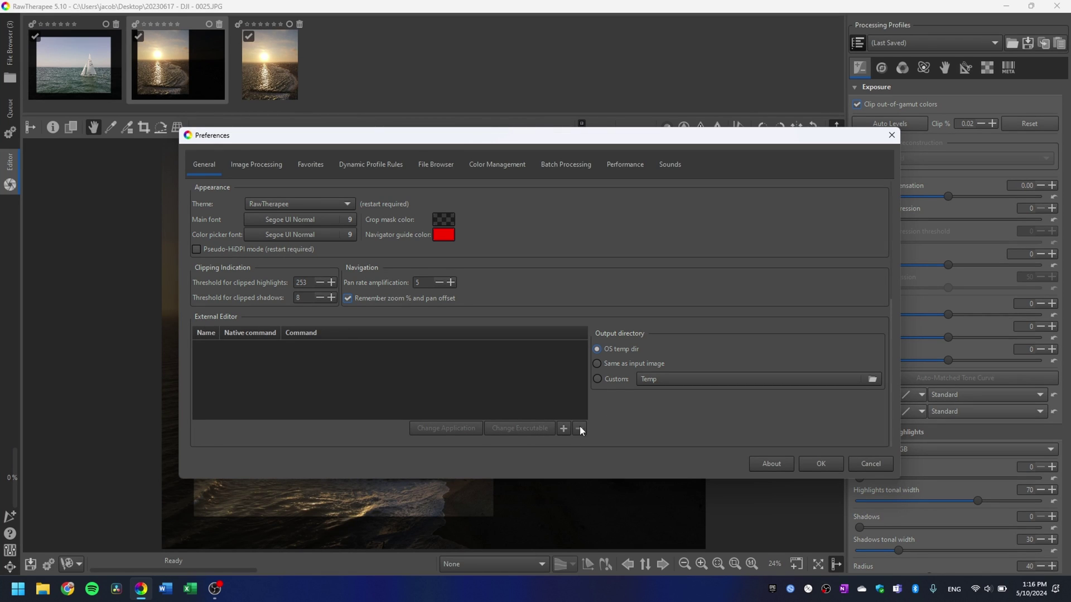
left_click(563, 429)
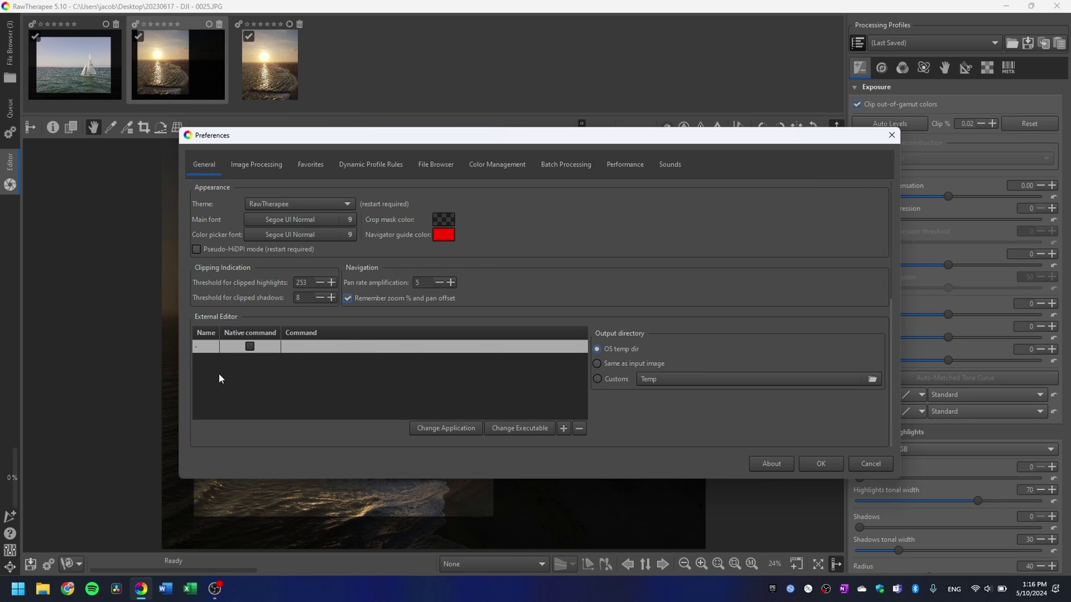
left_click(522, 428)
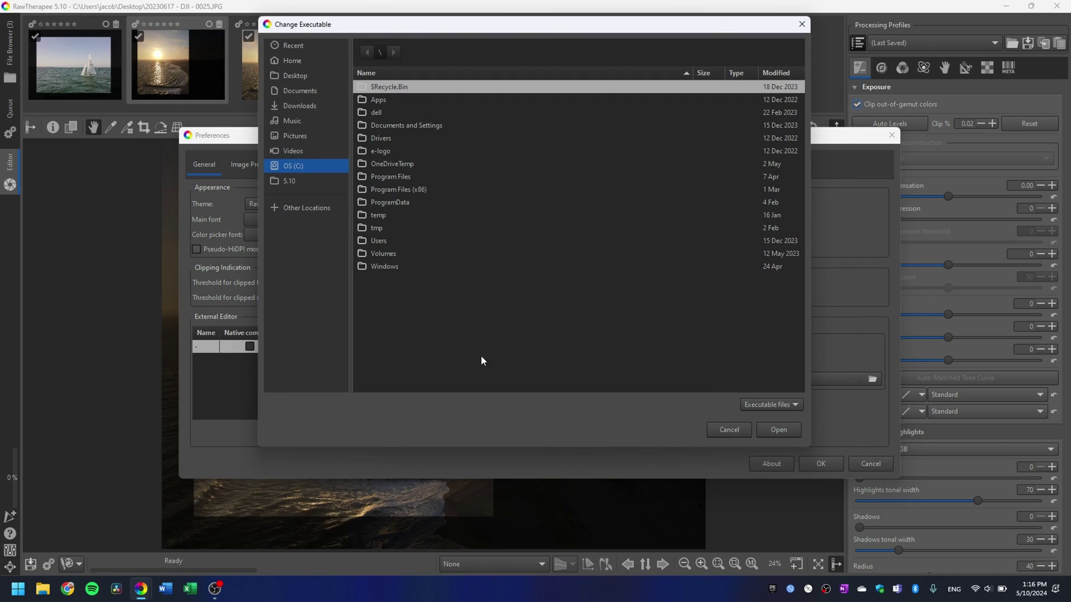
Toggle Show Hidden Files off and back on in Change Executable, then open C:\Users
left_click(370, 102)
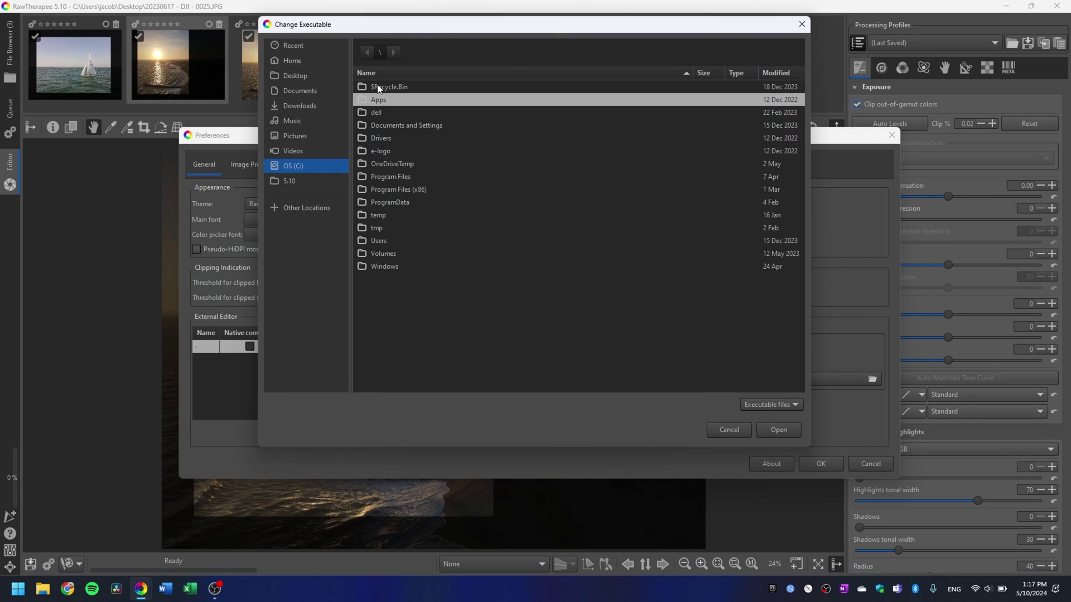
left_click(394, 89)
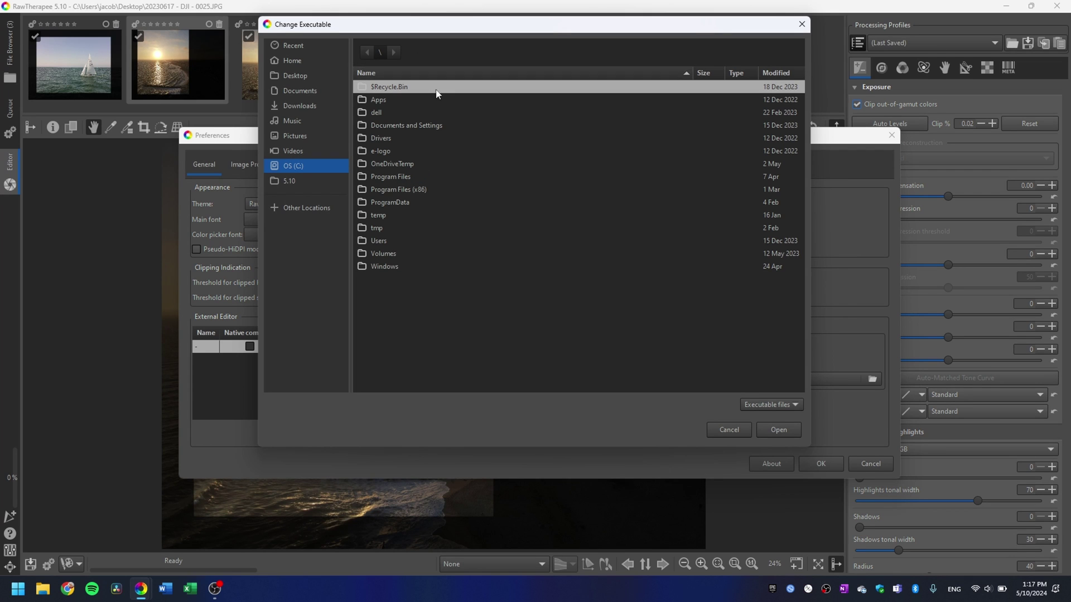
right_click(426, 307)
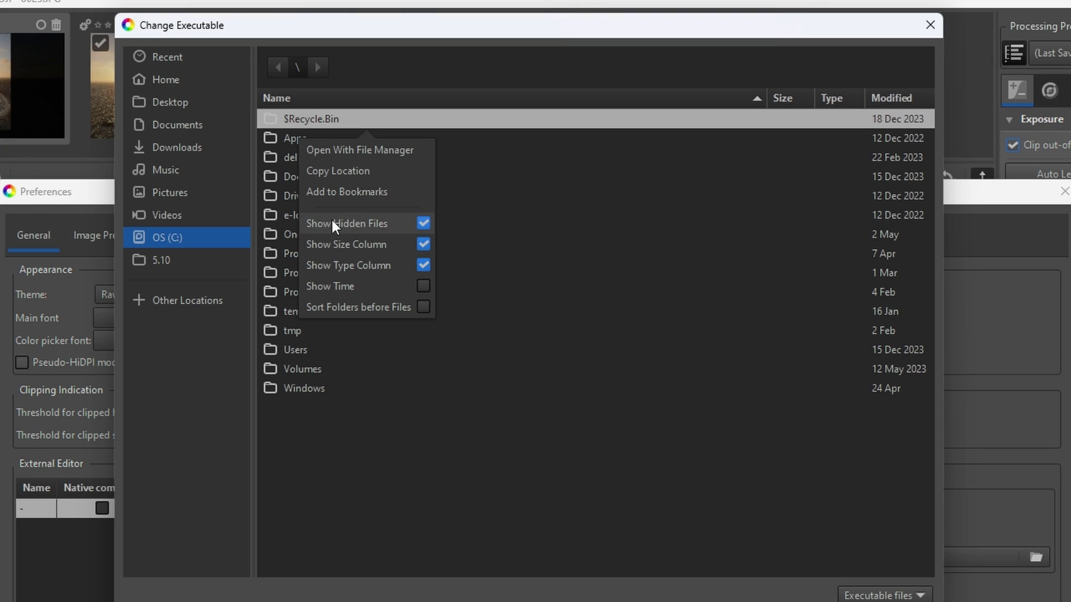
left_click(426, 222)
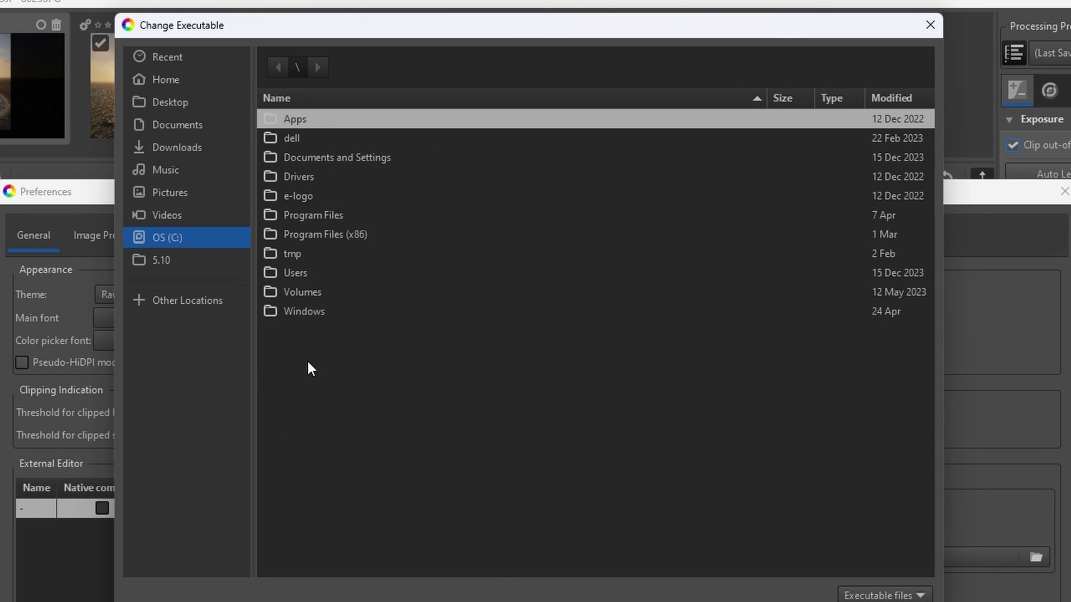
right_click(338, 411)
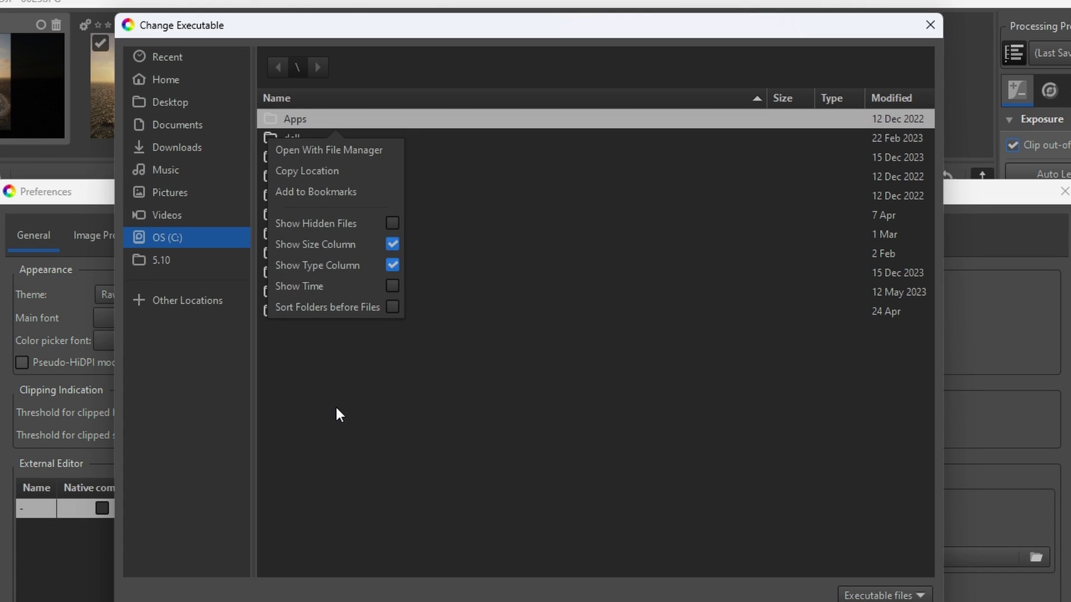
left_click(392, 223)
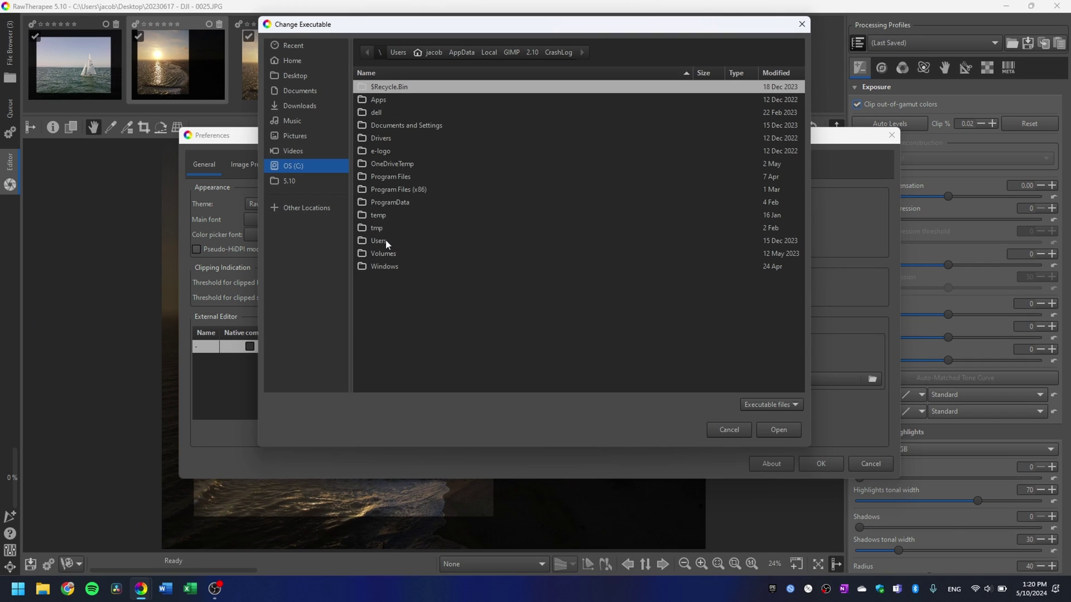
double_click(301, 350)
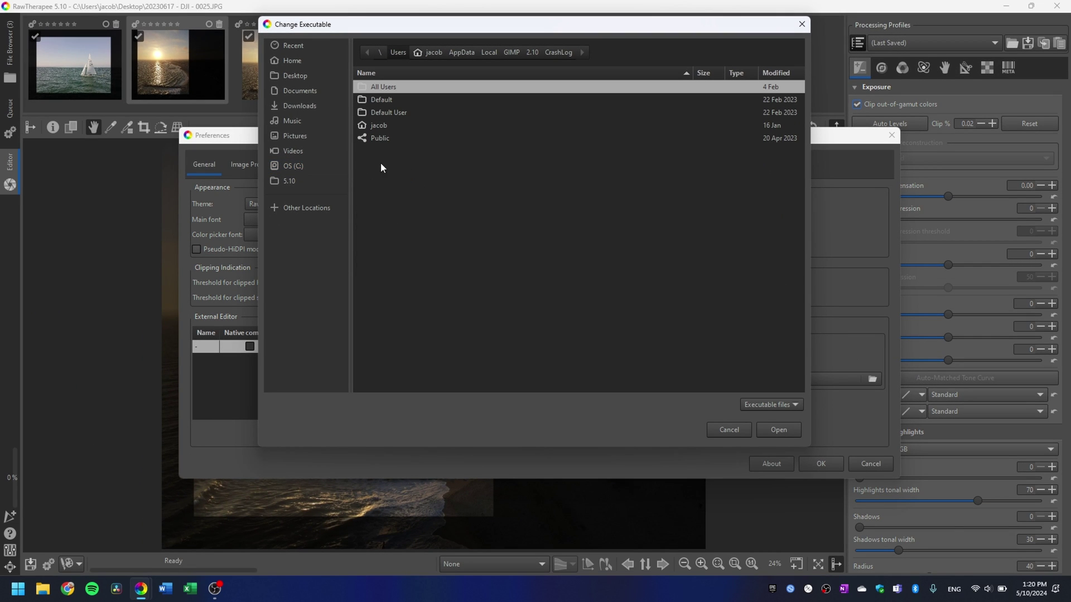
Browse from the home folder into AppData\Local\Programs\GIMP 2\bin
double_click(381, 123)
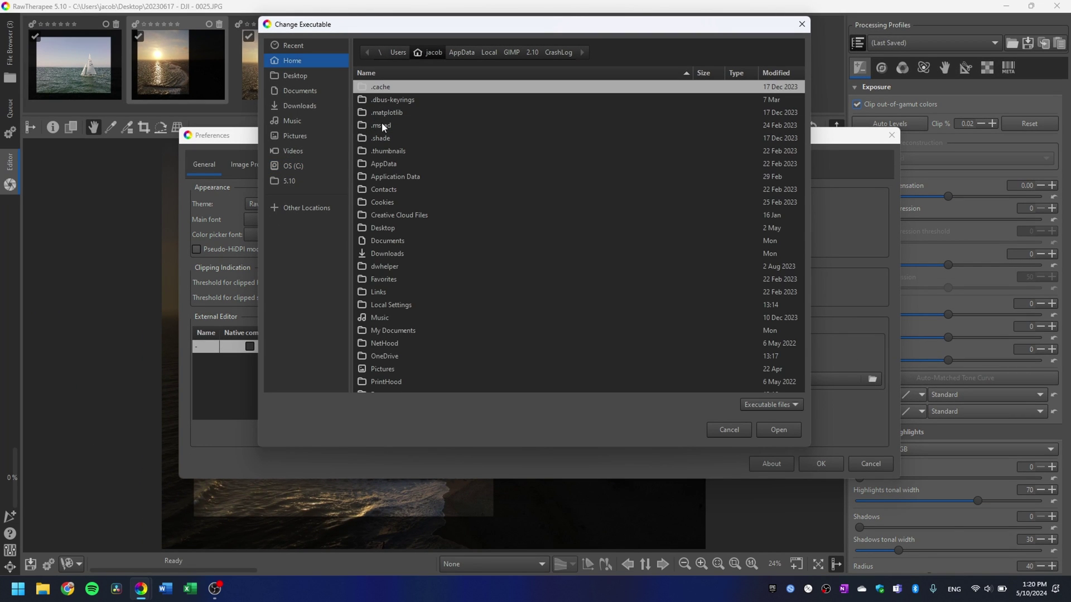
double_click(385, 164)
double_click(382, 87)
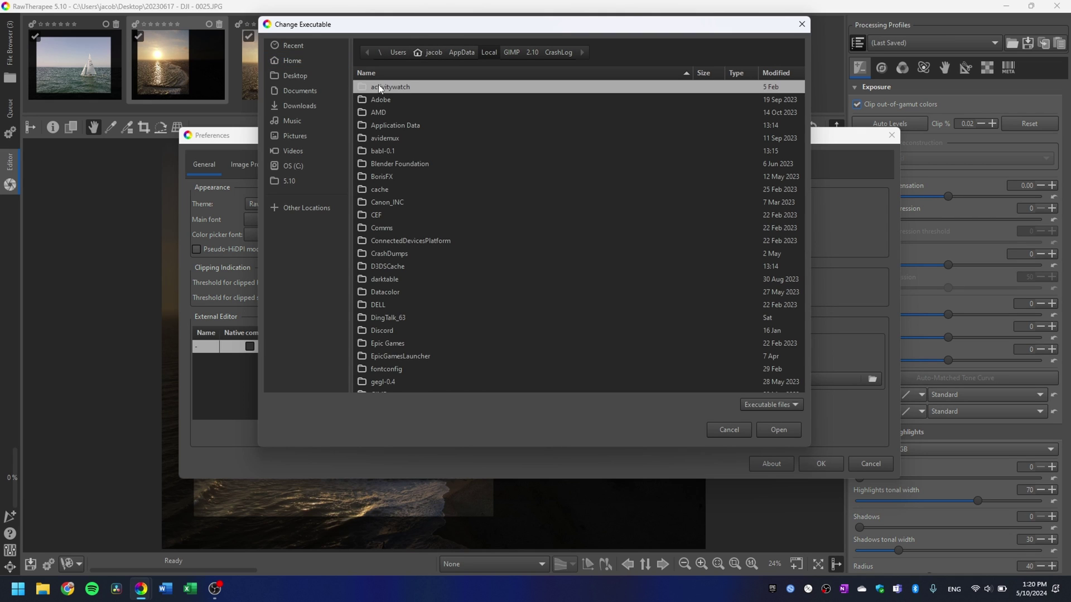
scroll(408, 226, "down", 5)
scroll(407, 225, "down", 5)
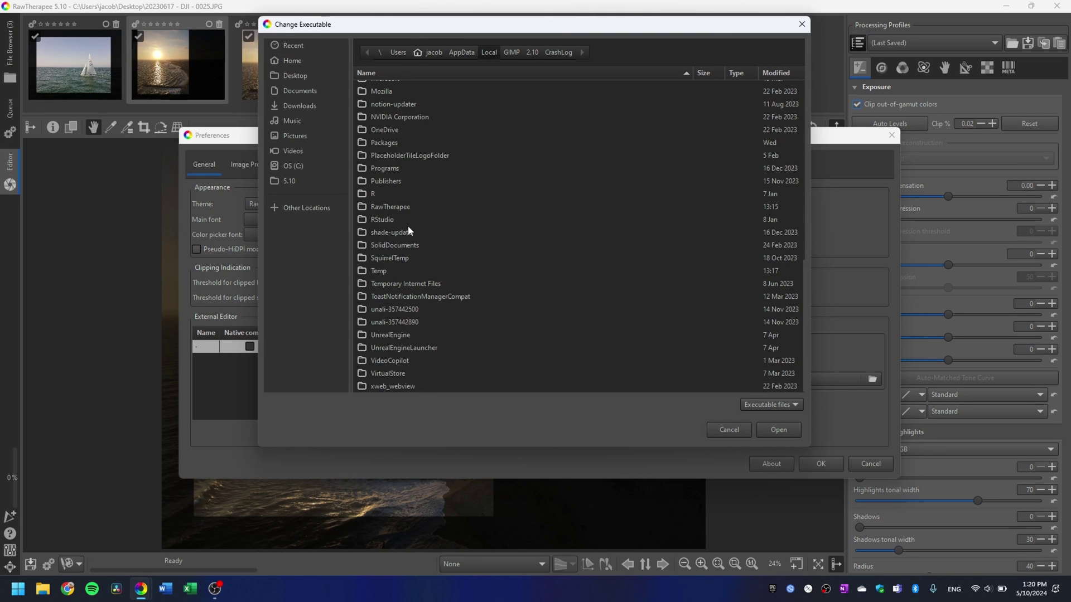
double_click(385, 168)
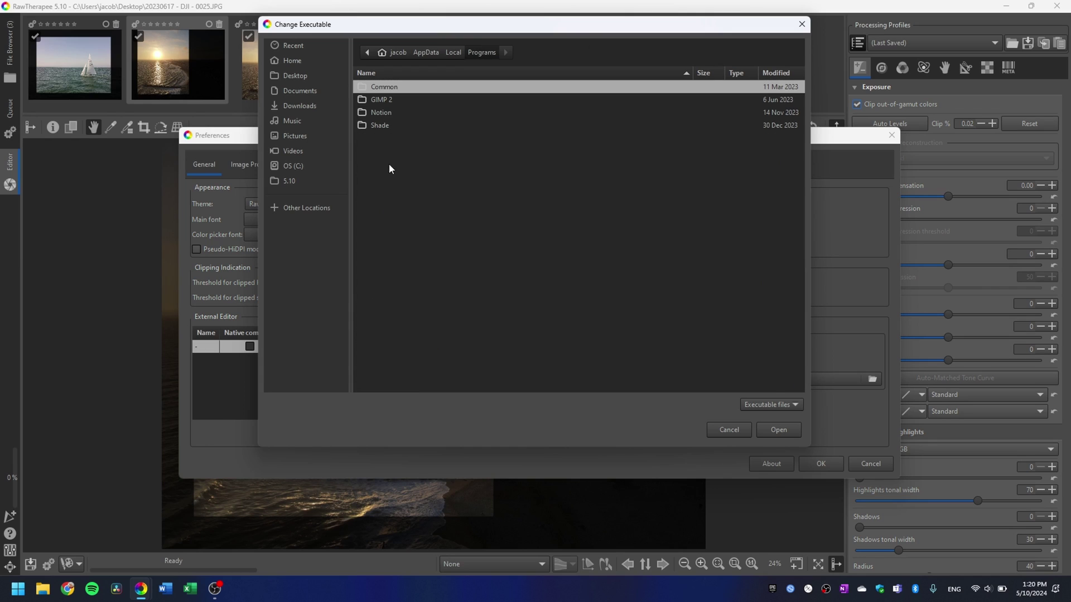
double_click(377, 101)
double_click(375, 100)
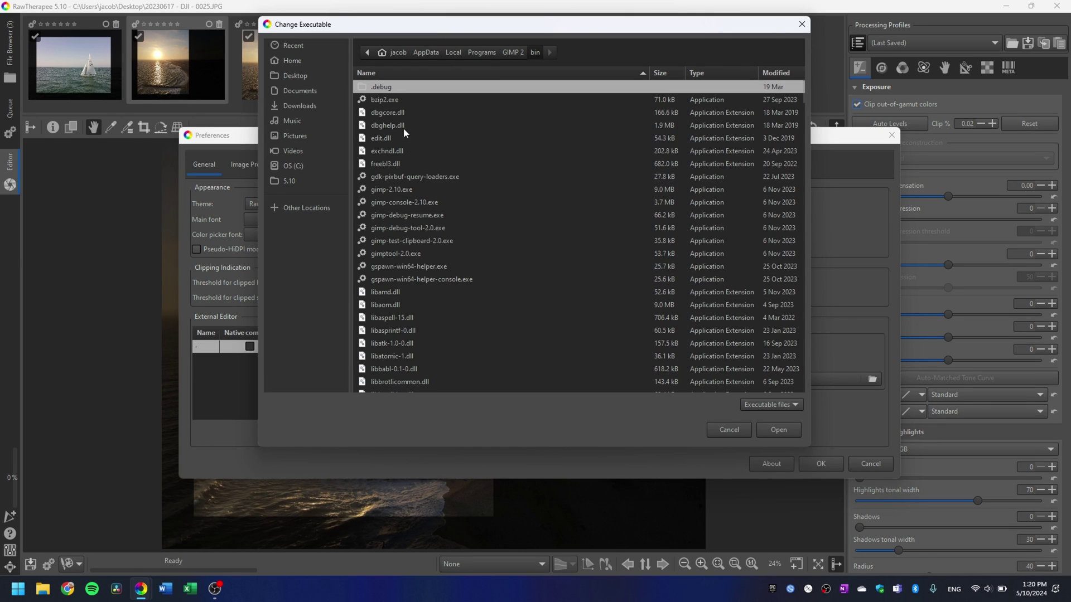
Select gimp-2.10.exe and confirm it as the entry's command
scroll(445, 162, "down", 3)
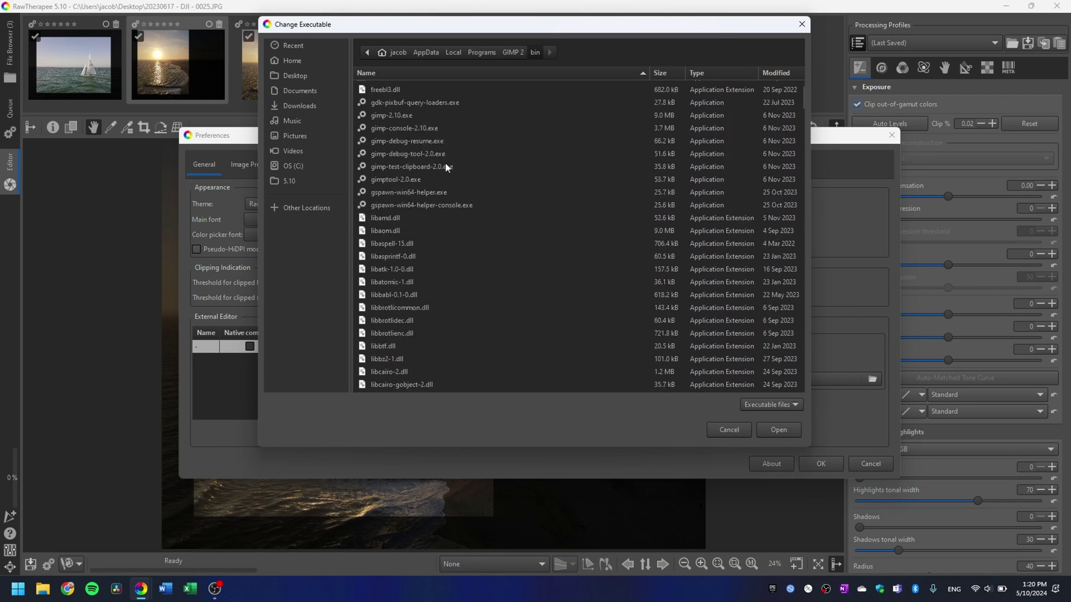
scroll(445, 162, "up", 2)
left_click(377, 170)
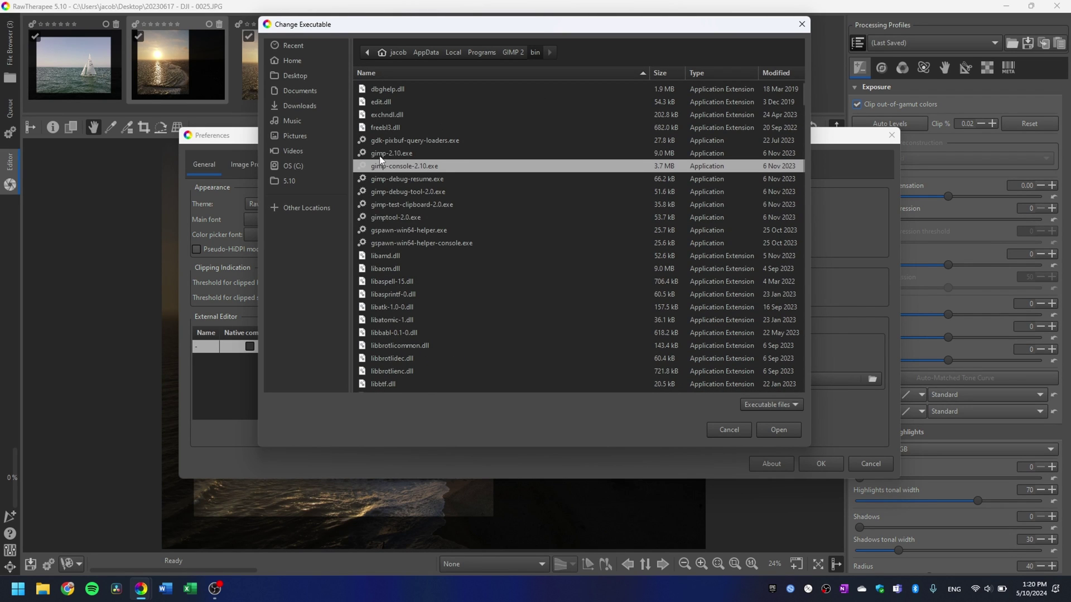
left_click(380, 156)
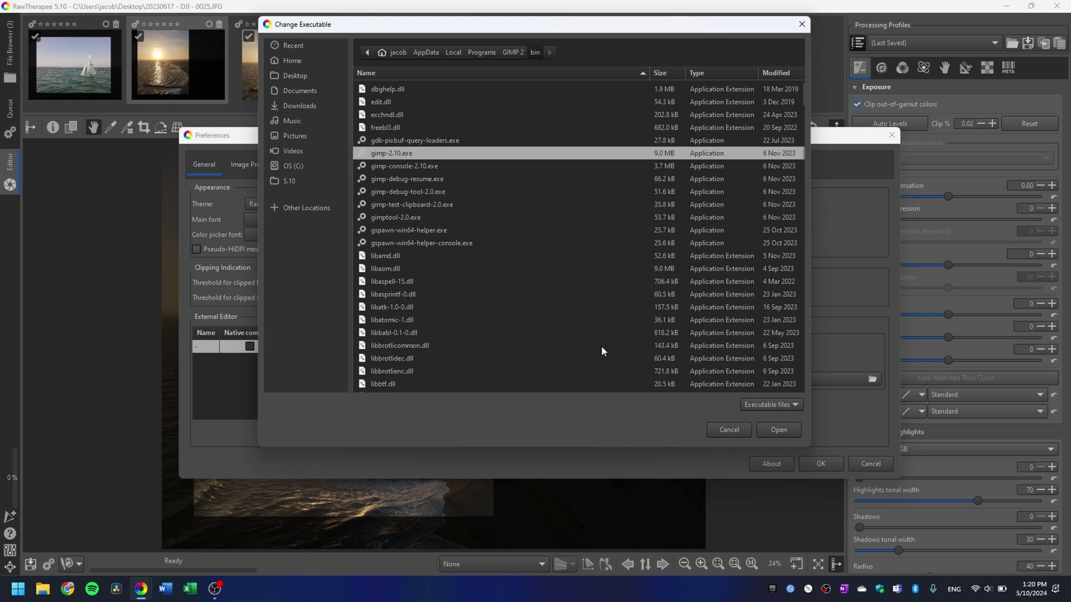
left_click(772, 432)
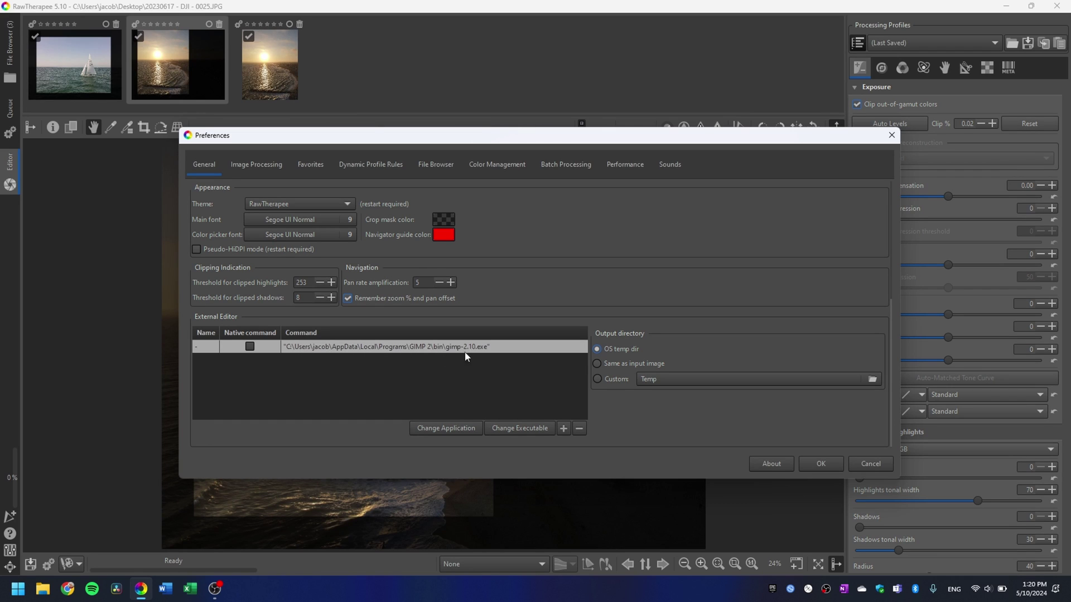
Replace the entry's '-' placeholder name with 'GIMP' and save the preferences with OK
left_click(201, 346)
left_click(212, 386)
left_click(207, 347)
key("BackSpace")
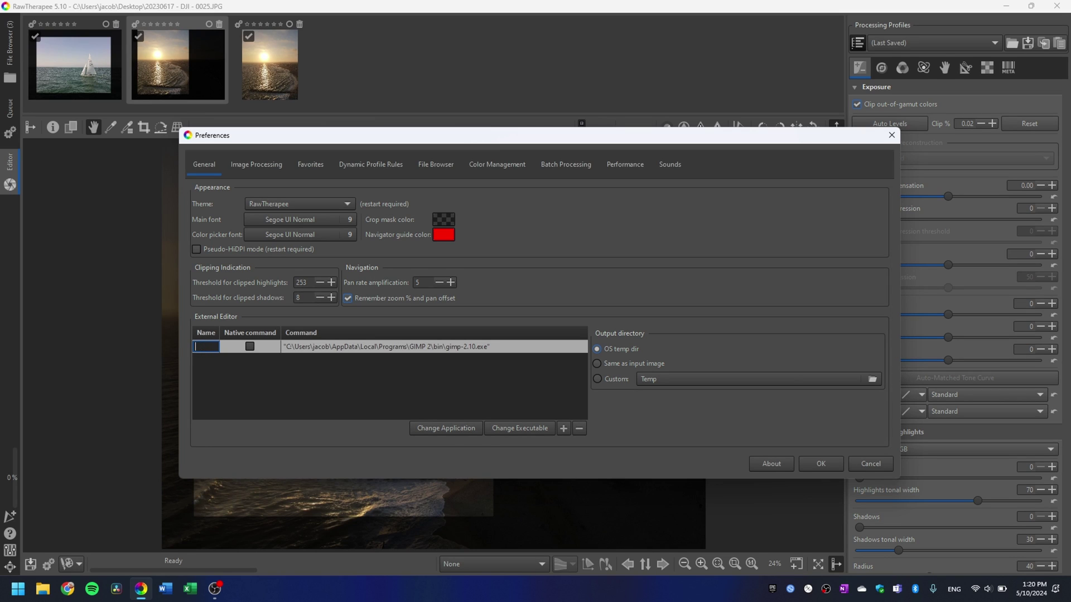
type("GIMP")
left_click(287, 379)
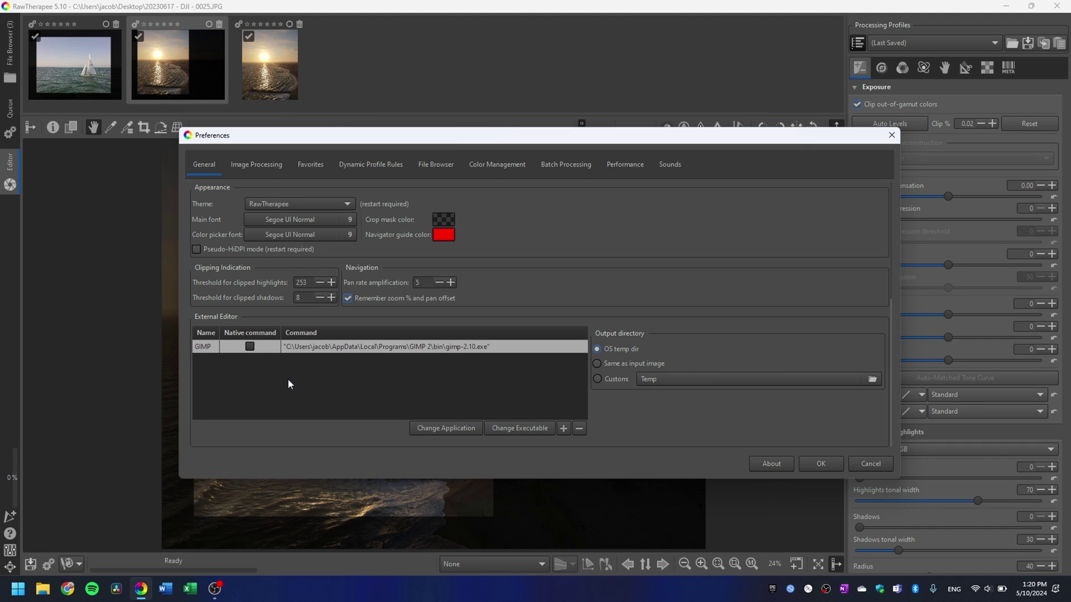
left_click(821, 464)
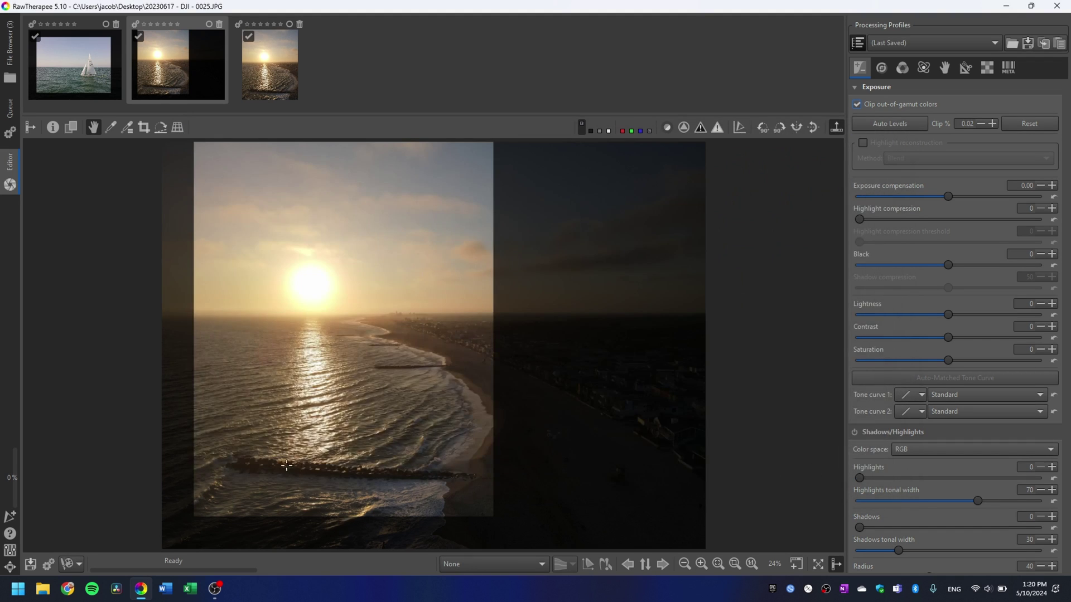
Pick GIMP from the external-editor dropdown and send the sunset photo to it
left_click(80, 564)
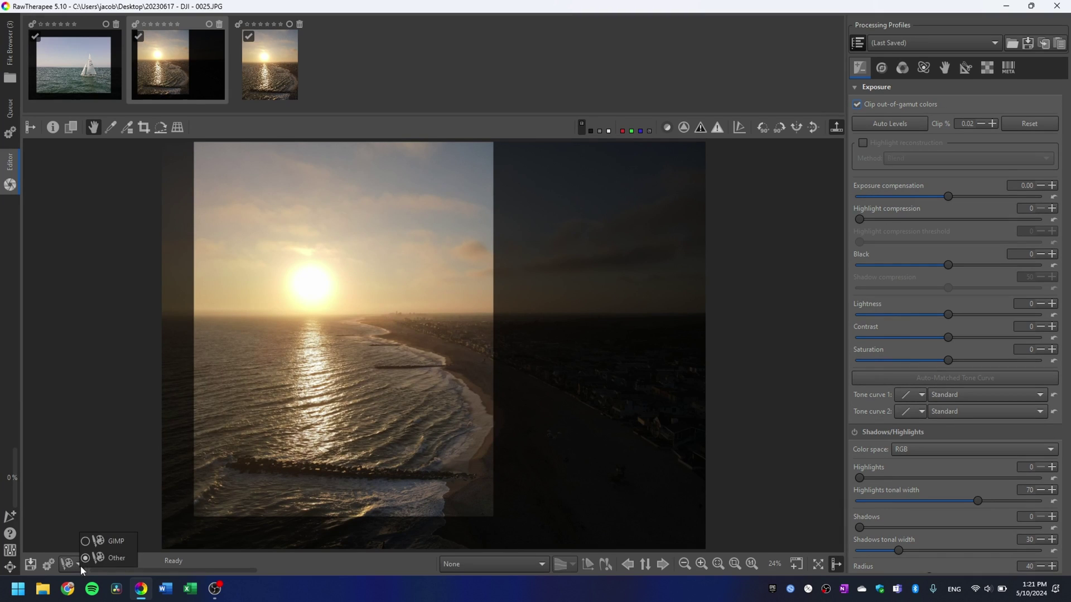
left_click(104, 540)
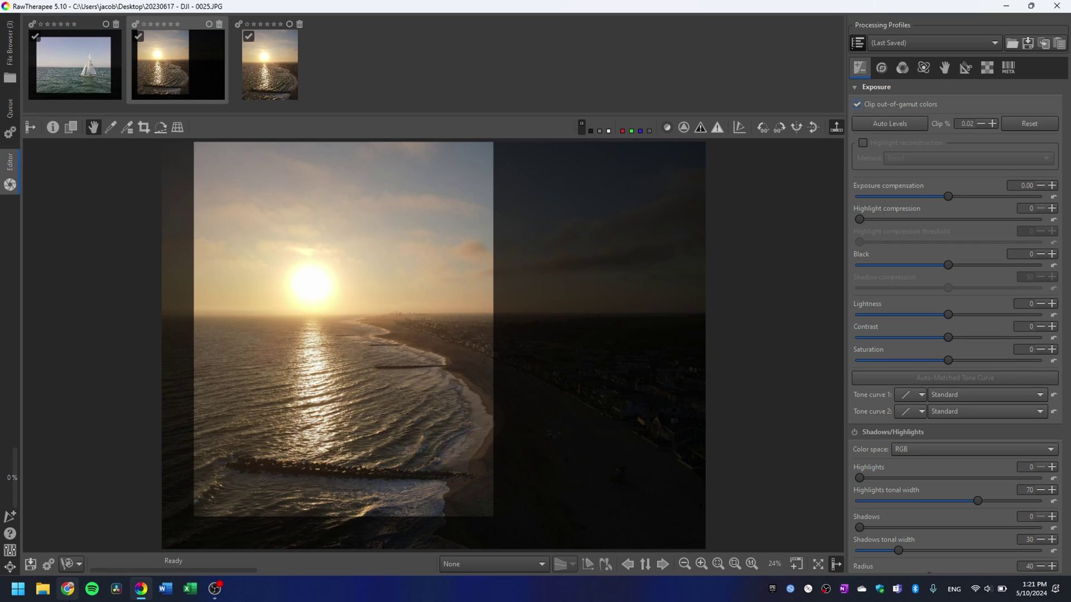
left_click(80, 565)
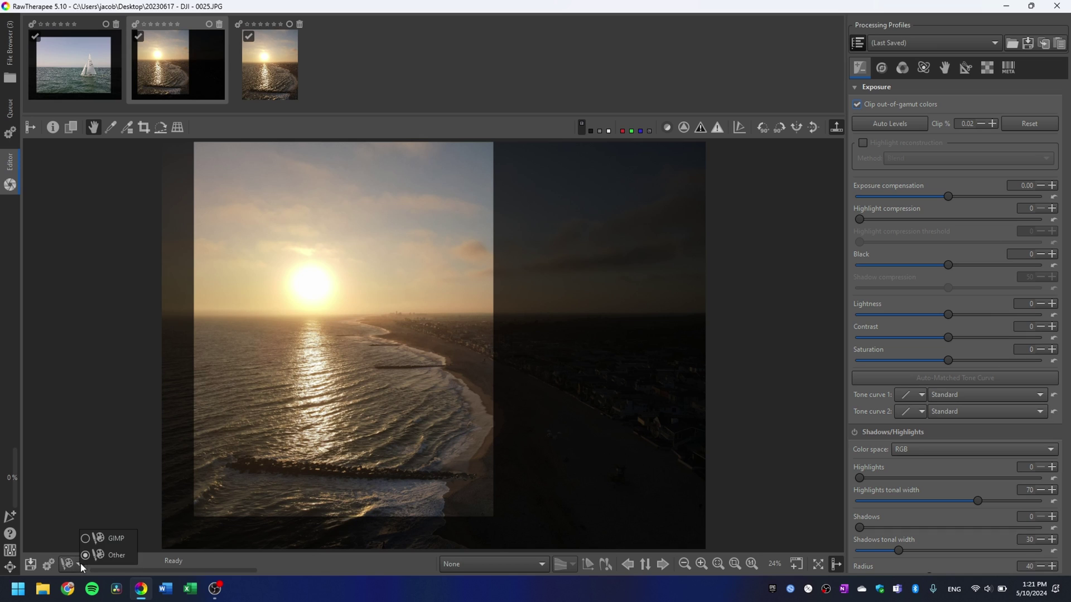
left_click(114, 539)
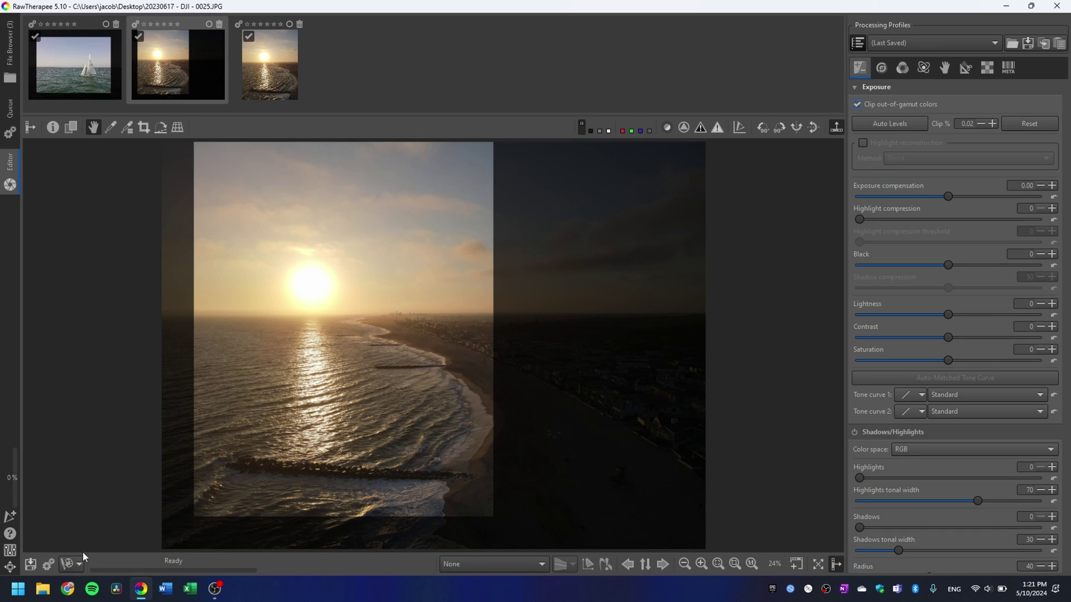
left_click(68, 564)
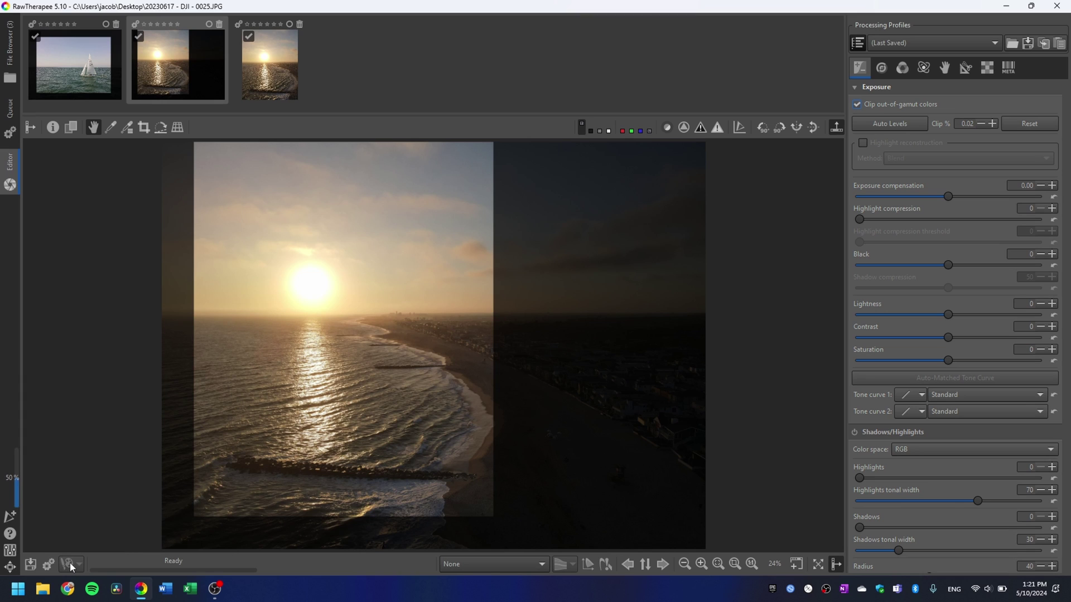